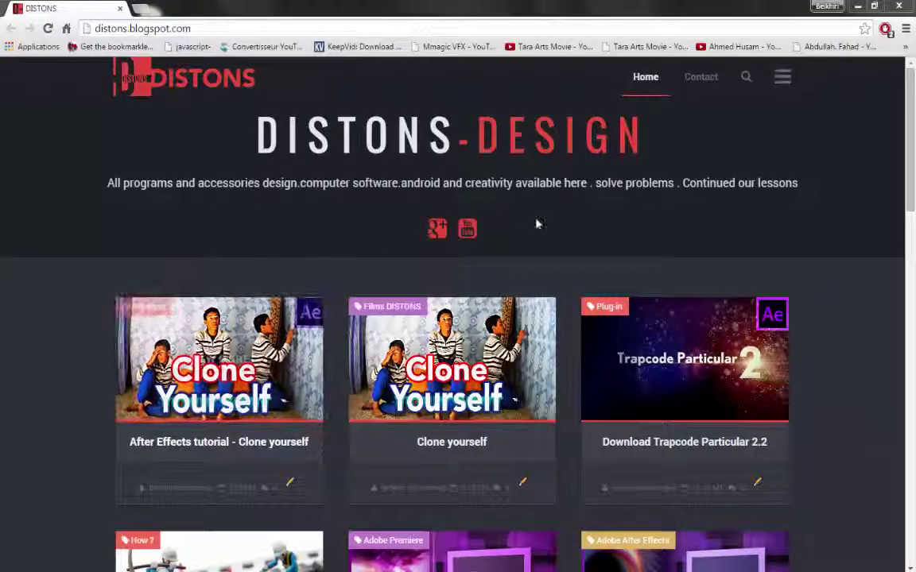
Refresh the desktop with Actualiser and play MOV01636 in Media Player Classic.
scroll(911, 132, "down", 4)
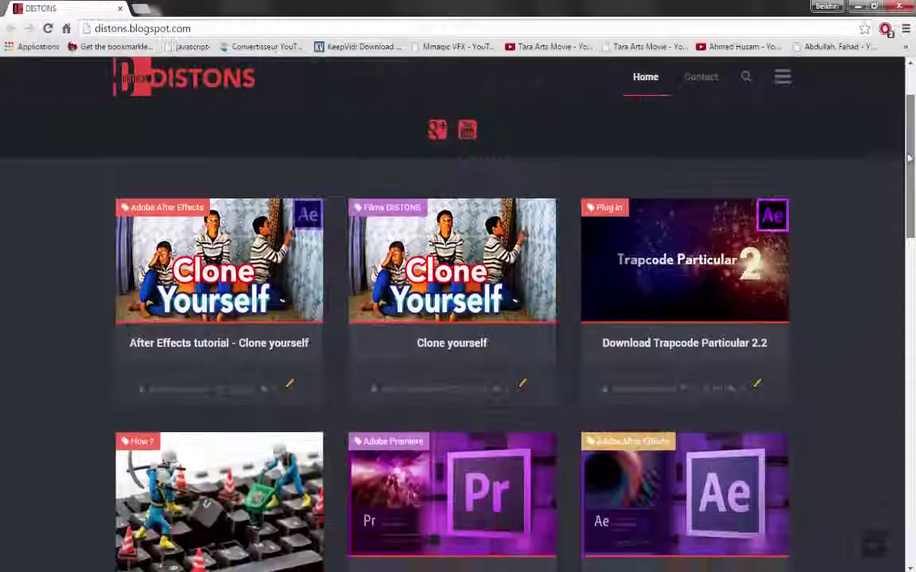
scroll(895, 228, "down", 5)
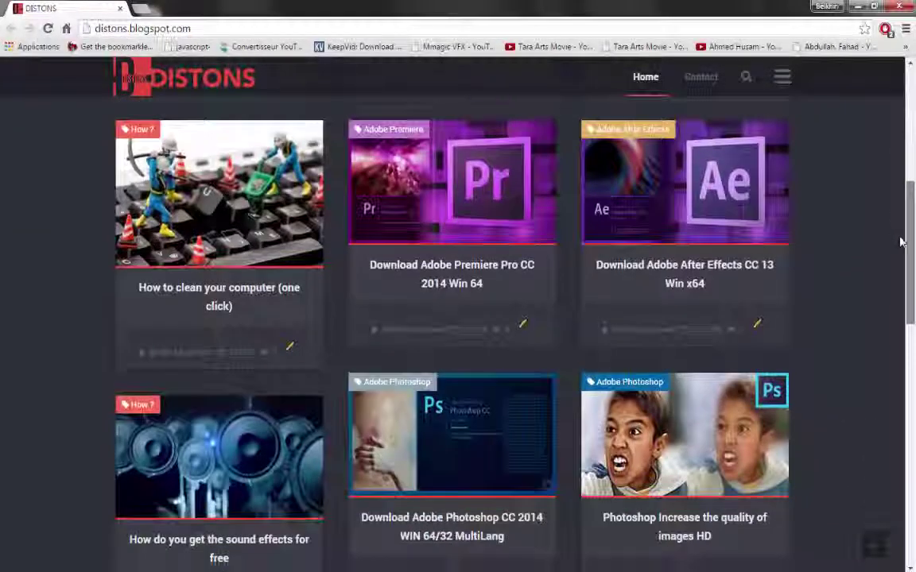
scroll(892, 319, "down", 6)
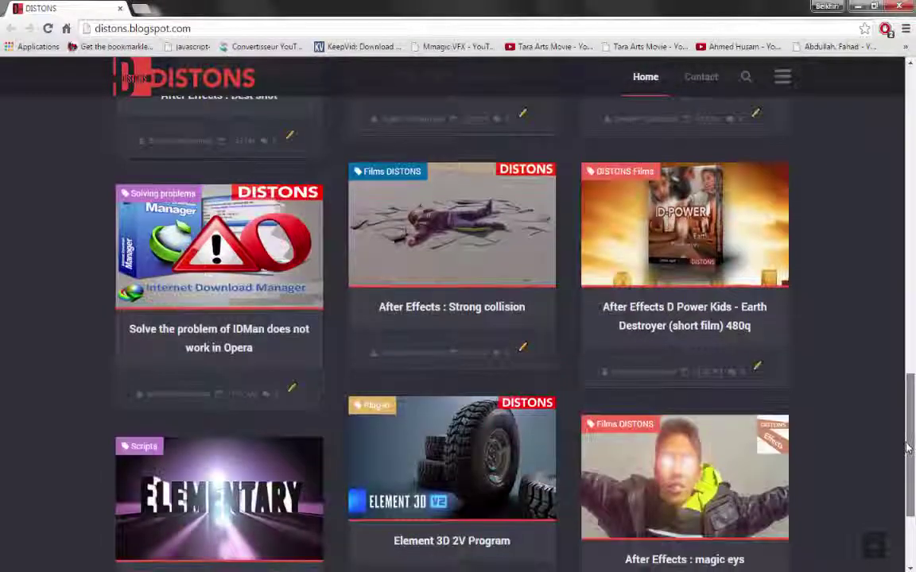
scroll(906, 445, "down", 1)
scroll(906, 445, "up", 5)
scroll(905, 202, "up", 4)
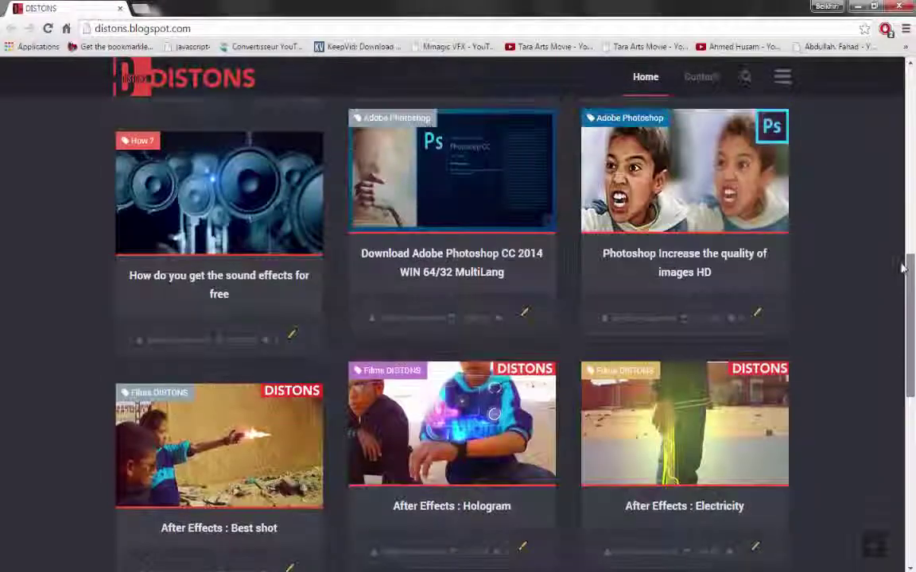
scroll(904, 203, "up", 3)
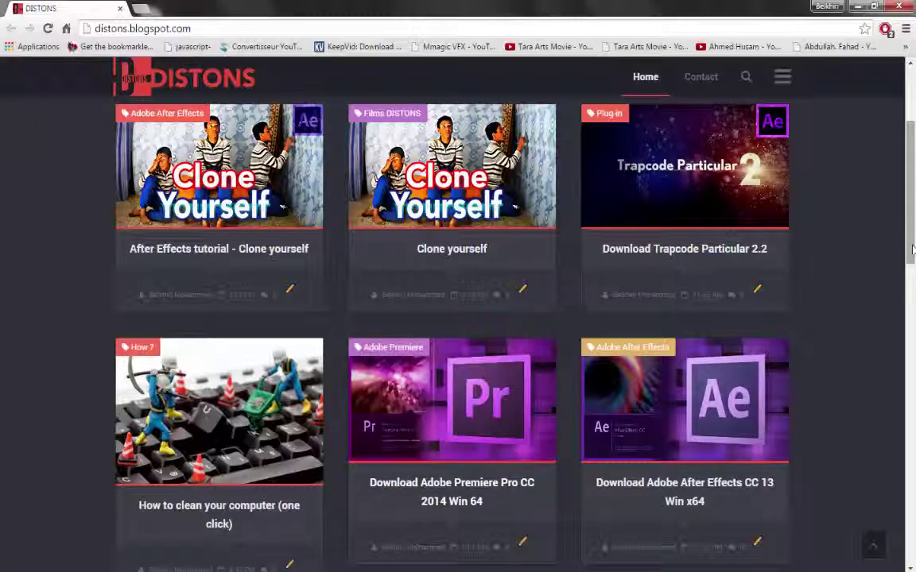
scroll(551, 316, "down", 3)
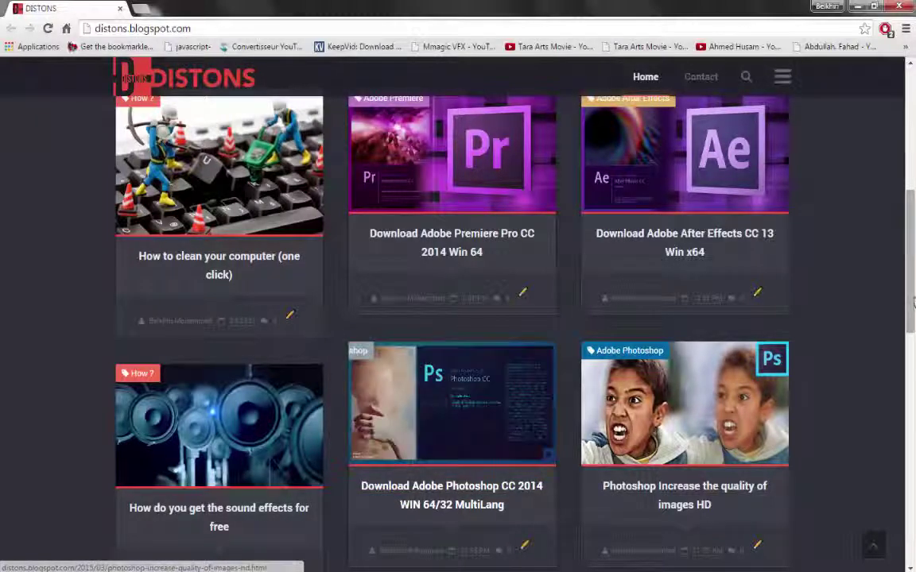
left_click_drag(913, 304, 911, 271)
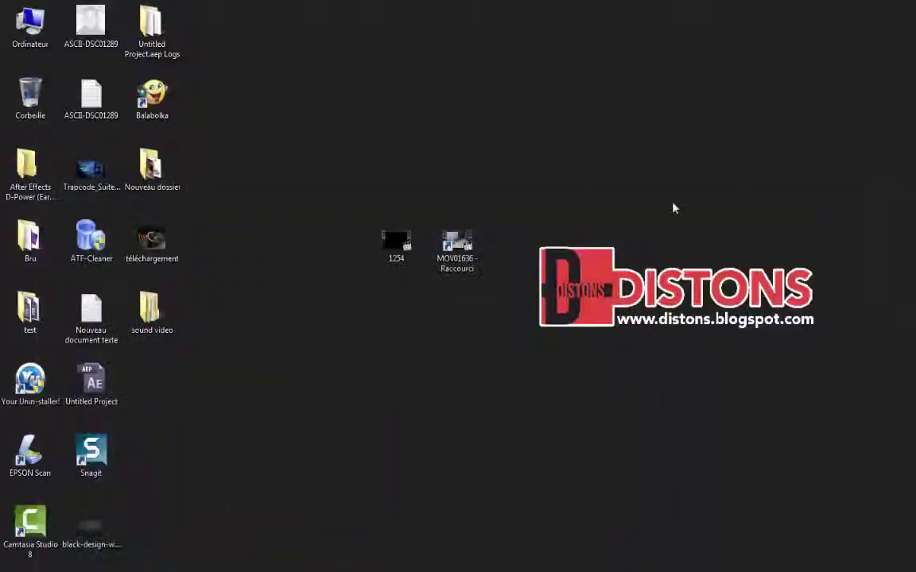
right_click(527, 125)
left_click(549, 157)
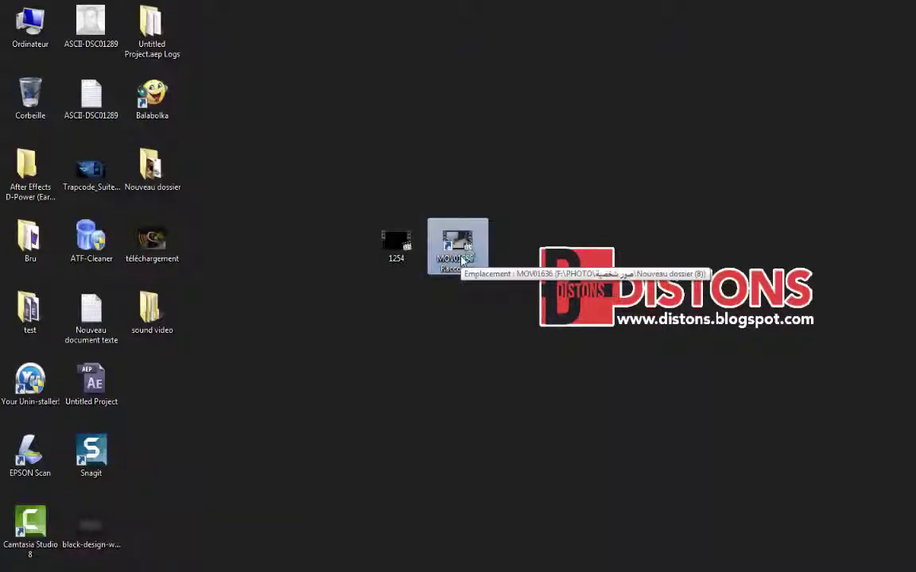
double_click(462, 262)
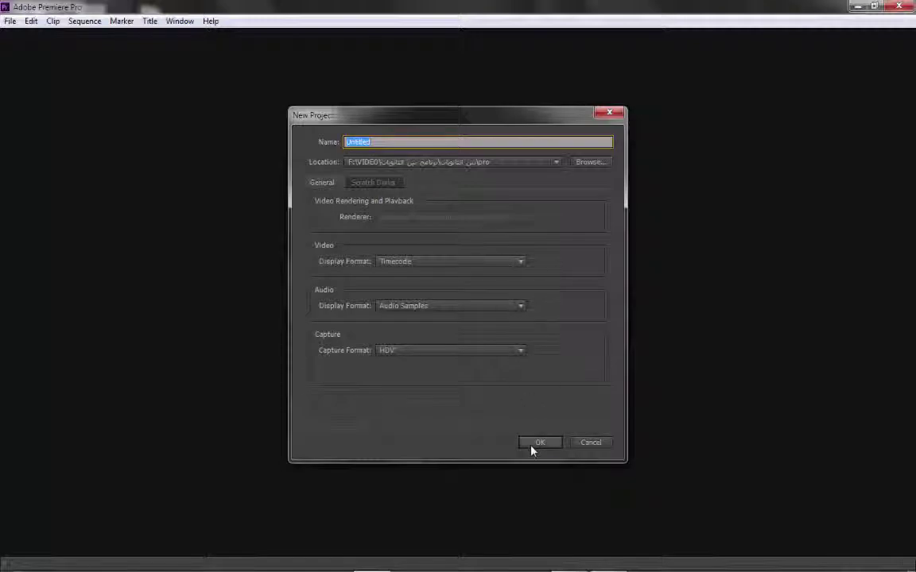
Confirm the new moolk project and decline overwriting the existing project file.
left_click(531, 450)
left_click(548, 304)
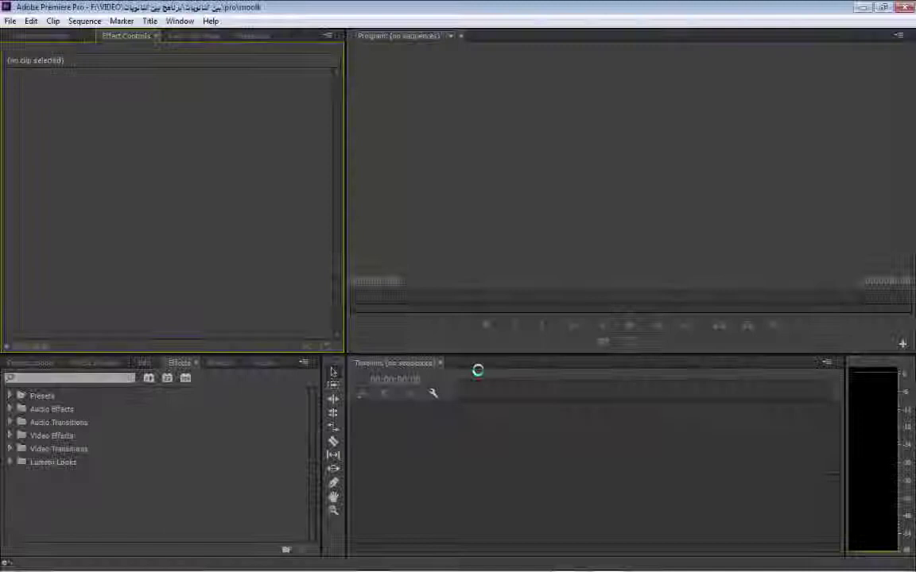
Import MOV01636_xvid from the Nouveau dossier (2) folder into the moolk Project panel.
left_click(28, 363)
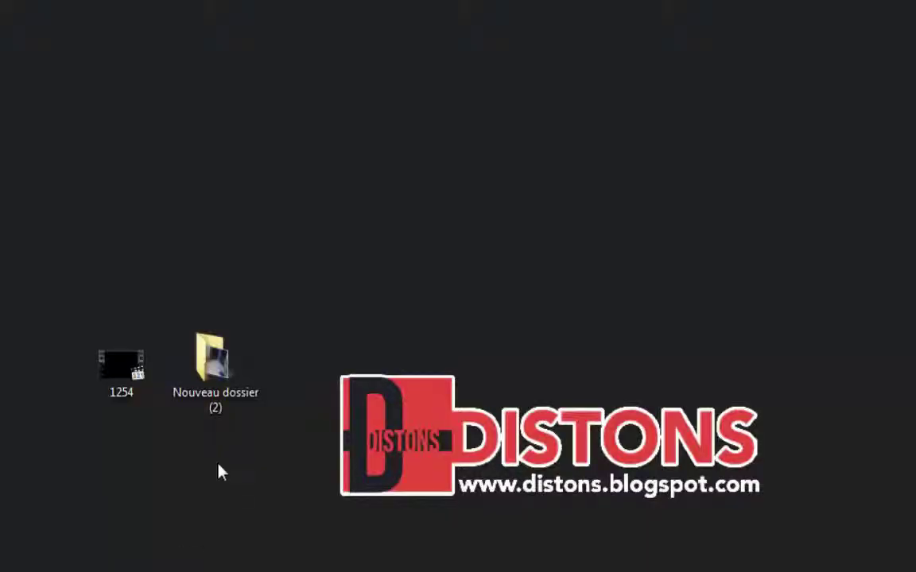
double_click(216, 410)
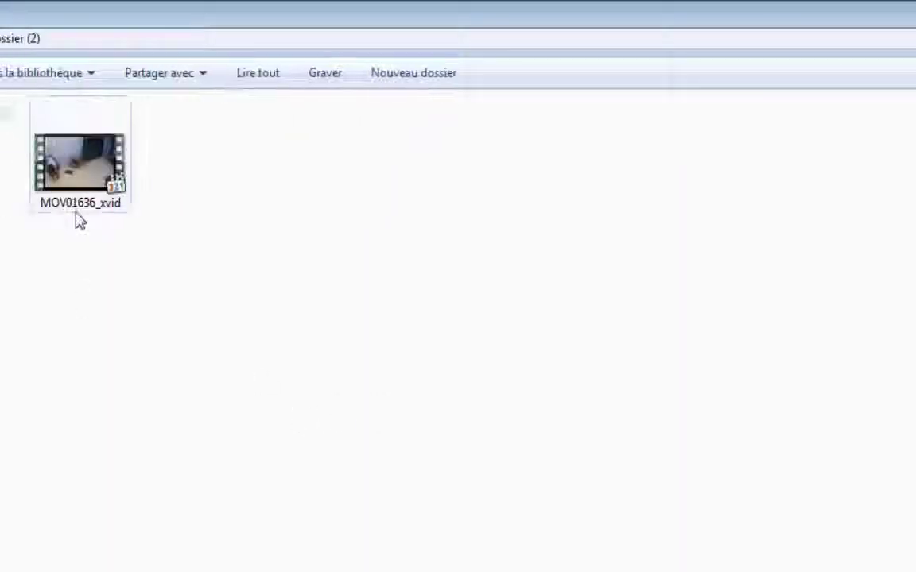
left_click_drag(79, 221, 193, 509)
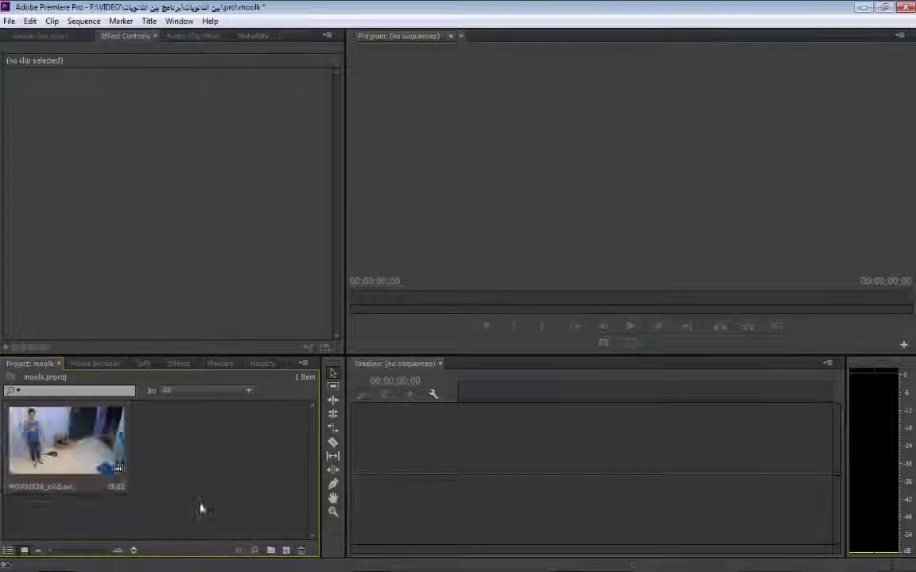
Create a new sequence named Sequence 01 from the DVCPROHD 720p24 preset.
right_click(201, 507)
mouse_move(271, 445)
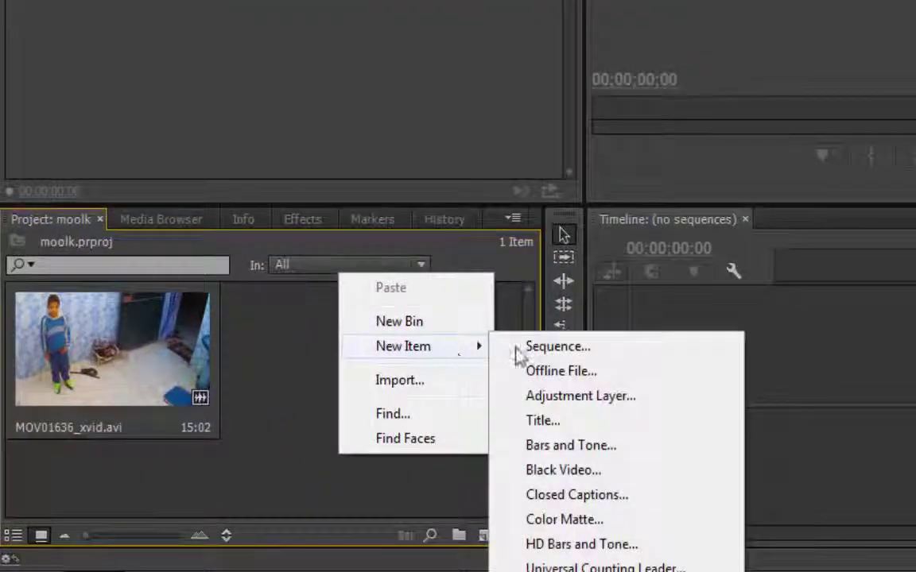
left_click(274, 377)
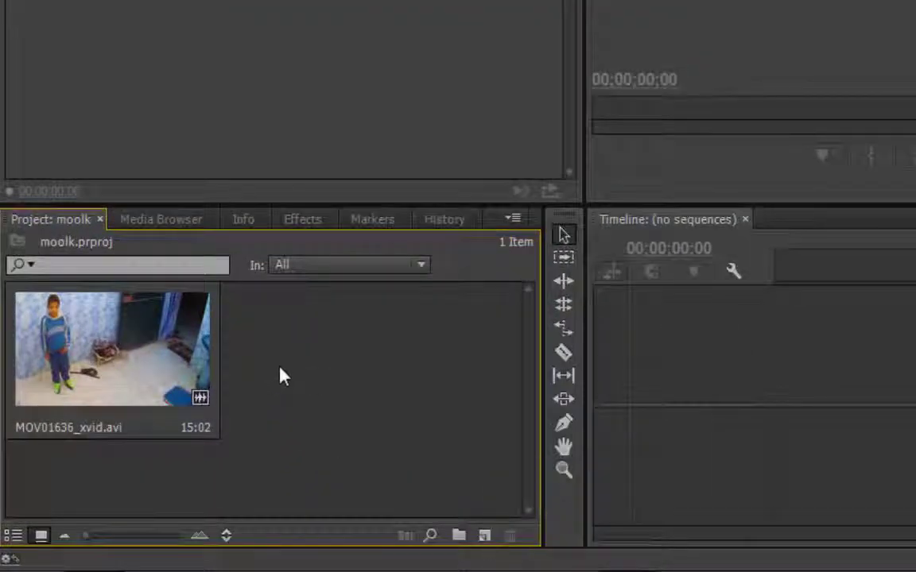
left_click(487, 539)
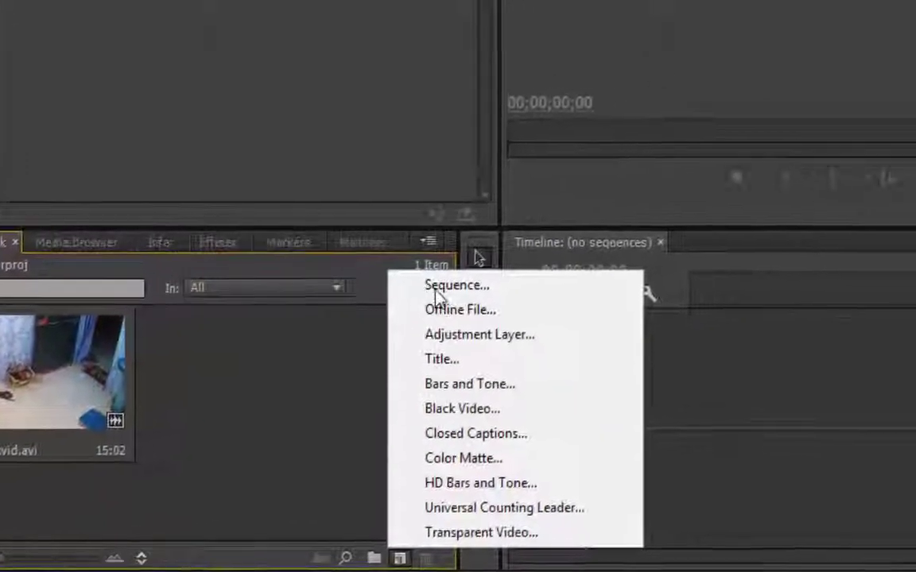
left_click(541, 263)
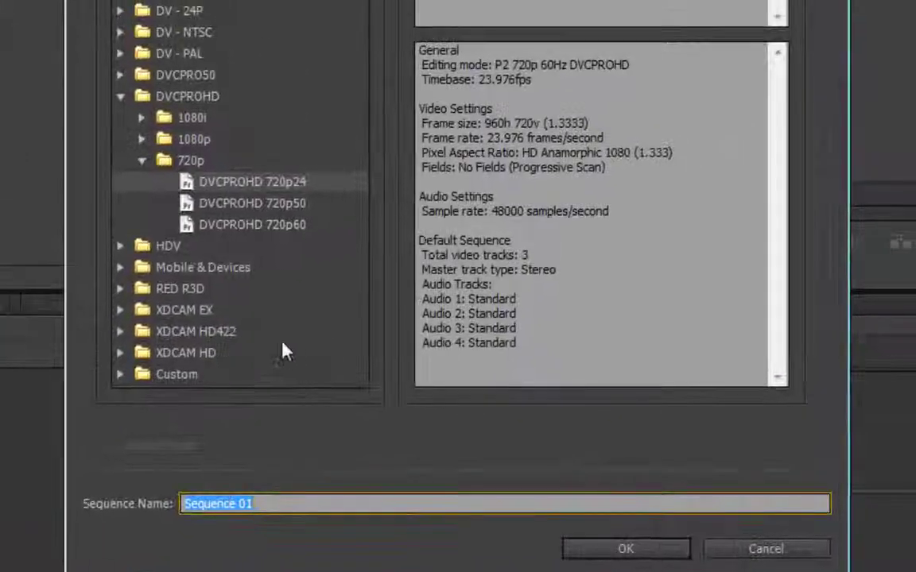
left_click(259, 187)
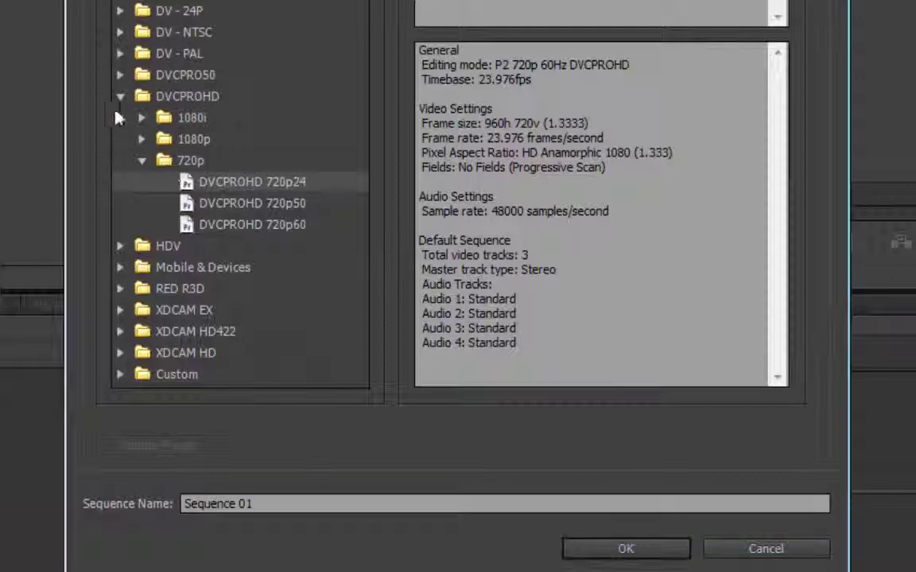
left_click(625, 552)
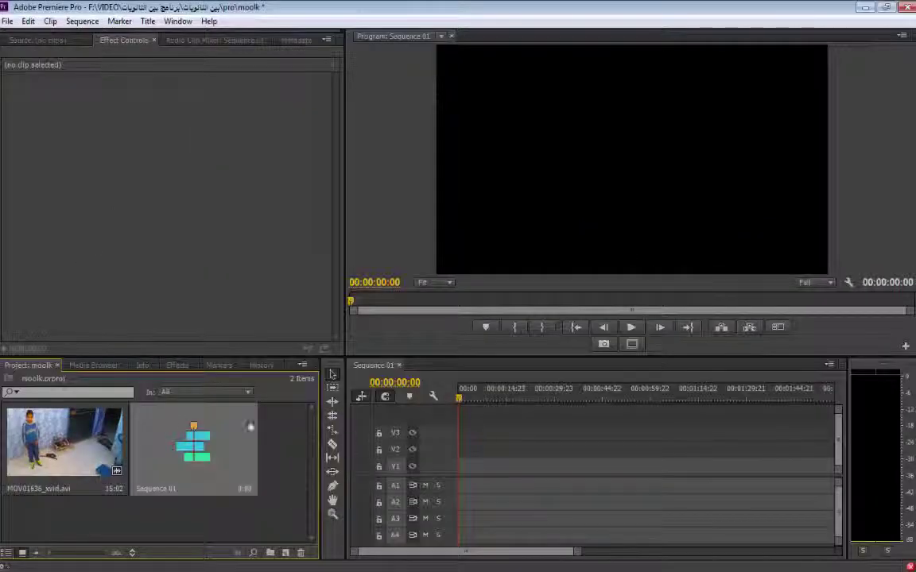
Preview the MOV01636_xvid boy clip in the Source monitor.
double_click(66, 442)
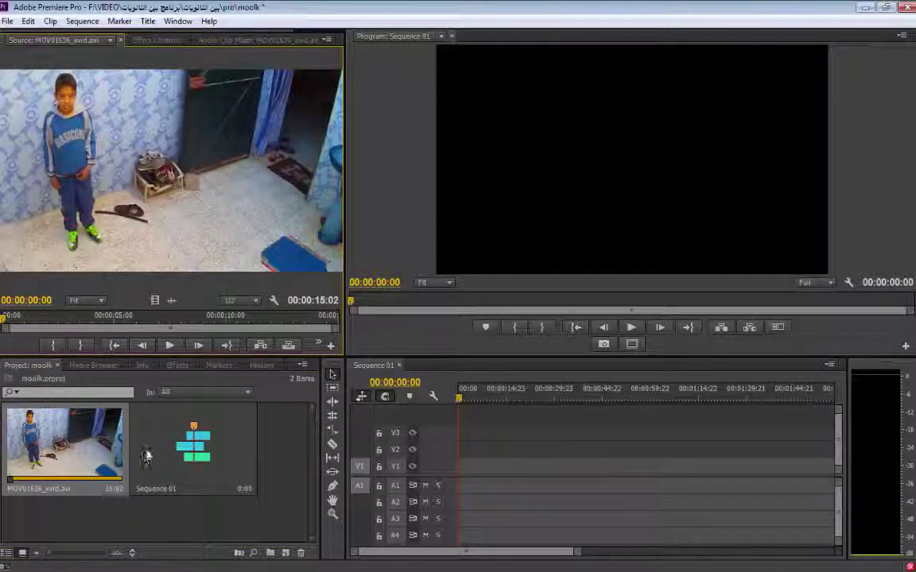
left_click(171, 346)
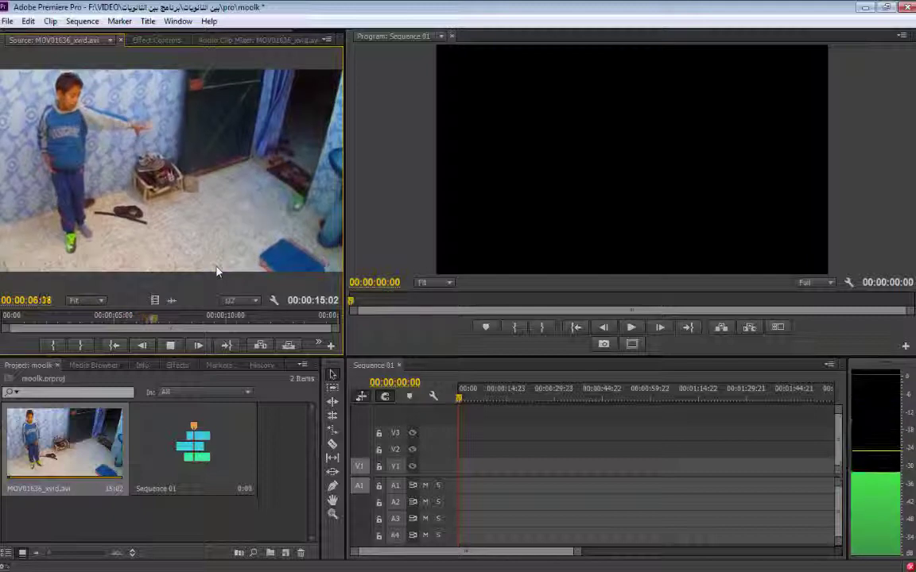
left_click(169, 346)
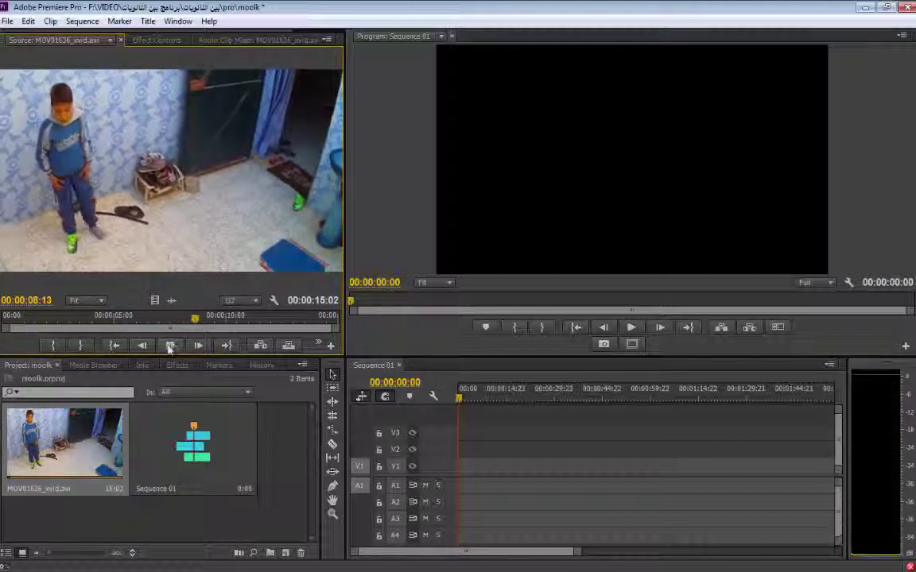
Place the clip on V1/A1 keeping the existing sequence settings, then play and scrub it.
left_click_drag(48, 413, 467, 474)
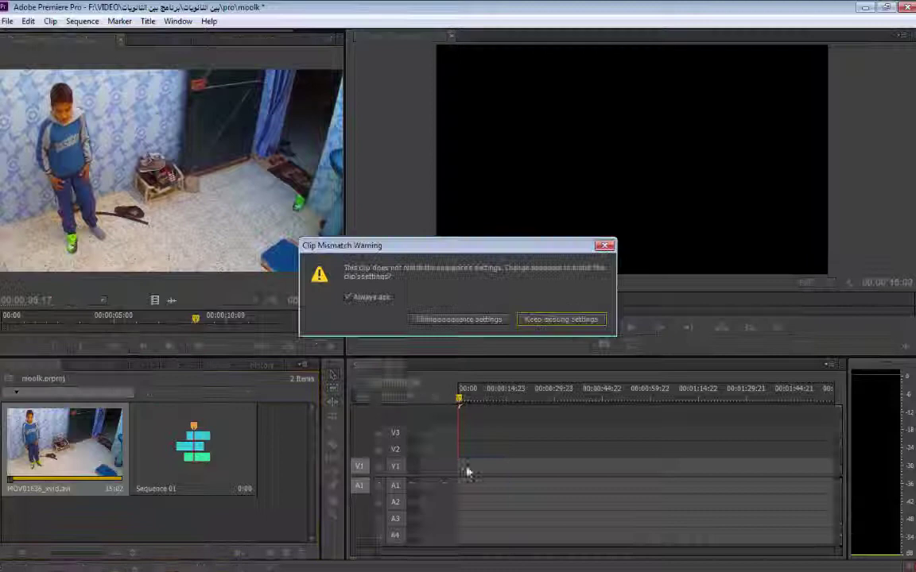
left_click(561, 319)
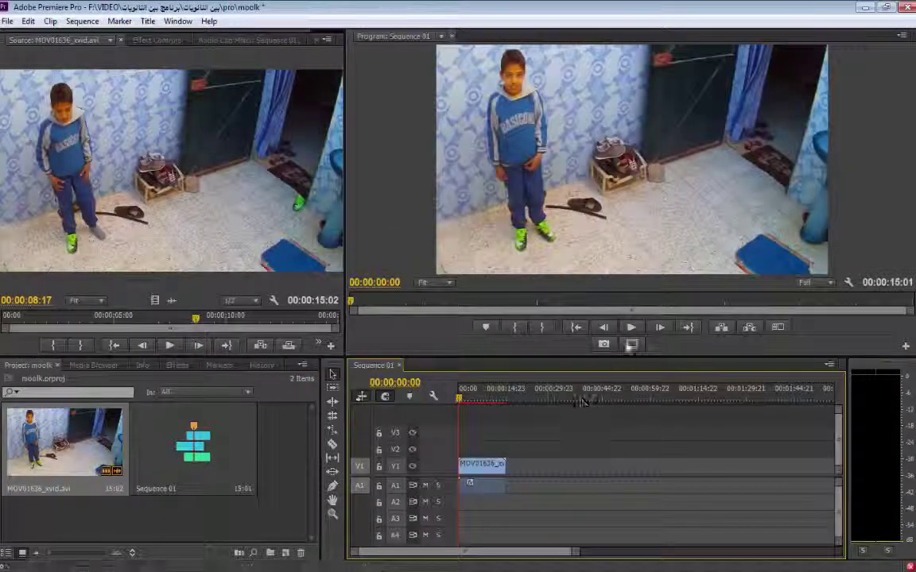
left_click(631, 328)
left_click(467, 401)
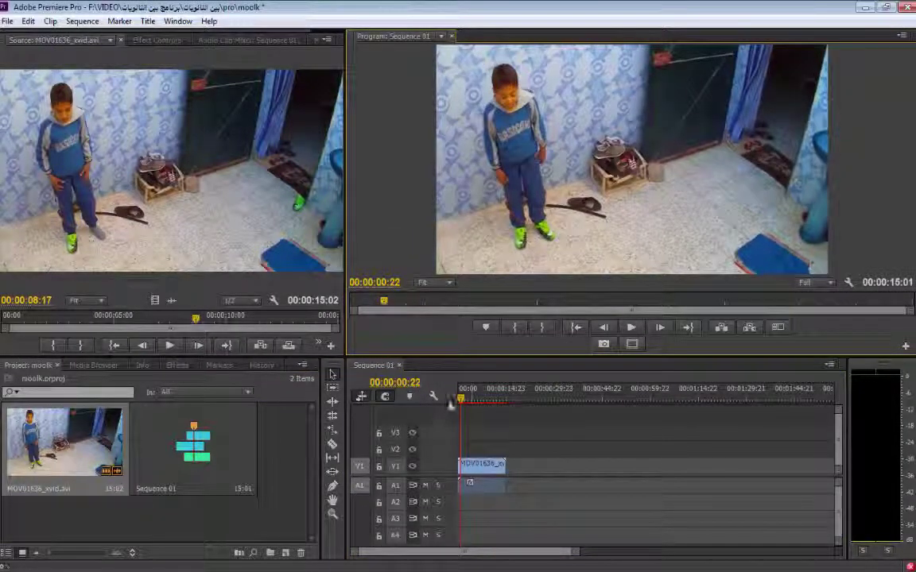
mouse_move(468, 401)
left_mouse_down()
mouse_move(486, 401)
mouse_move(472, 400)
left_mouse_up()
Enable Reverse Speed on the timeline clip via Speed/Duration, keeping 100% and 15:01.
right_click(487, 467)
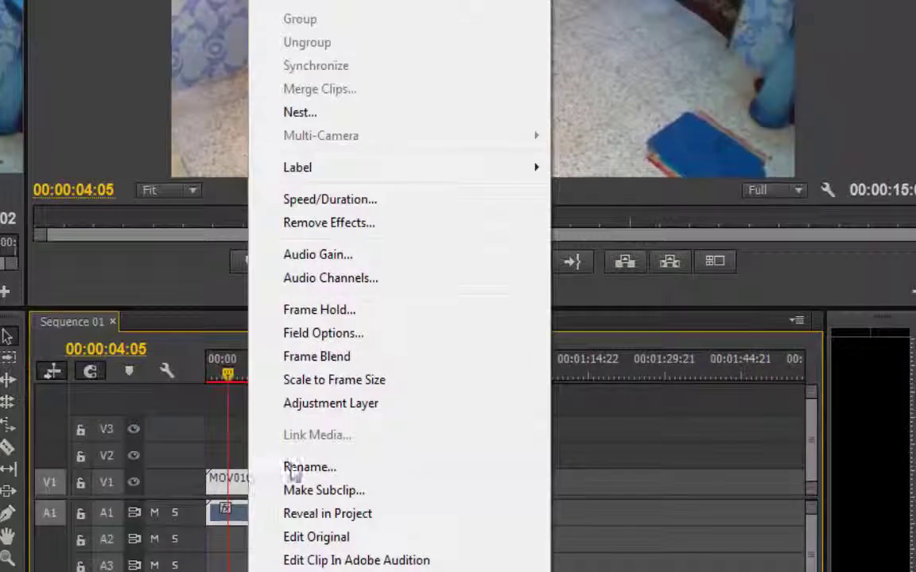
left_click(316, 201)
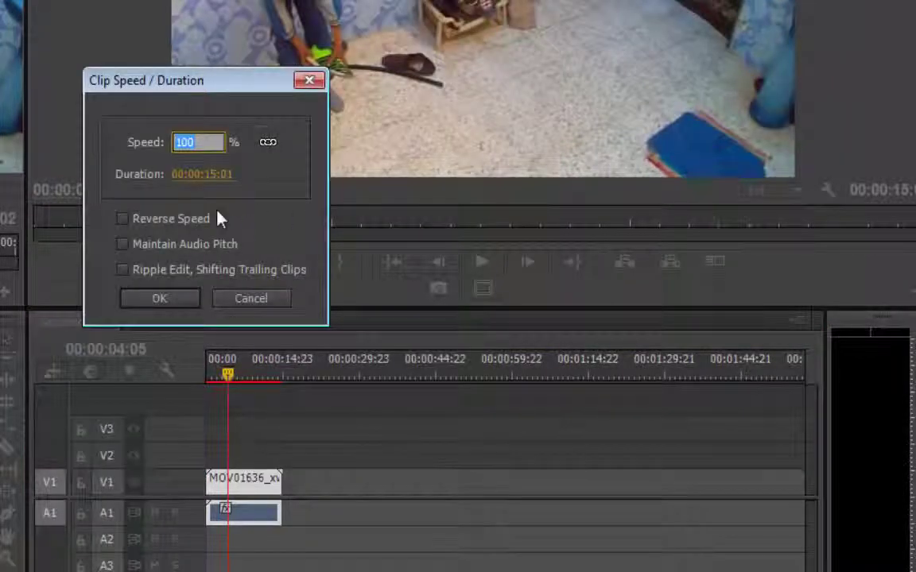
left_click(135, 222)
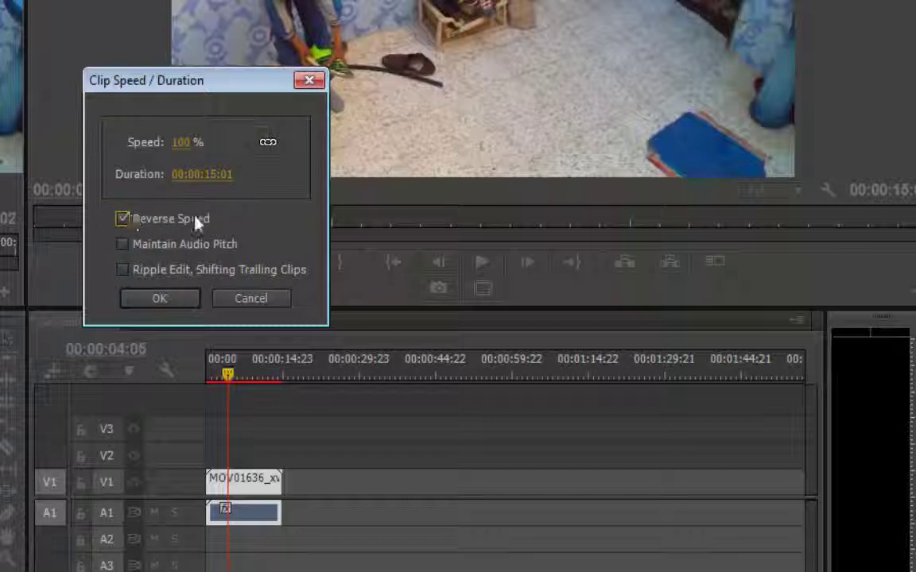
left_click(189, 304)
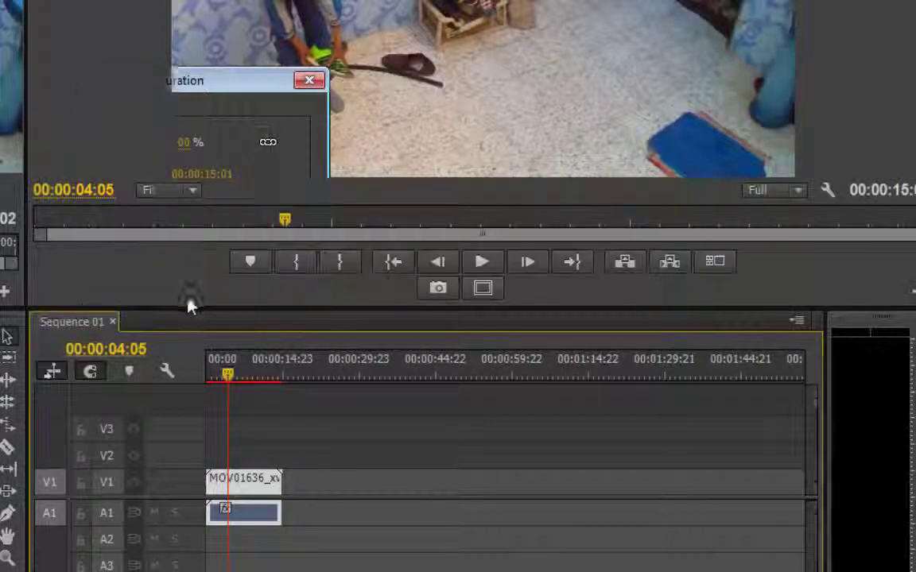
Render Sequence 01 from the start and replay the reversed clip from near the beginning.
left_click_drag(229, 382, 205, 379)
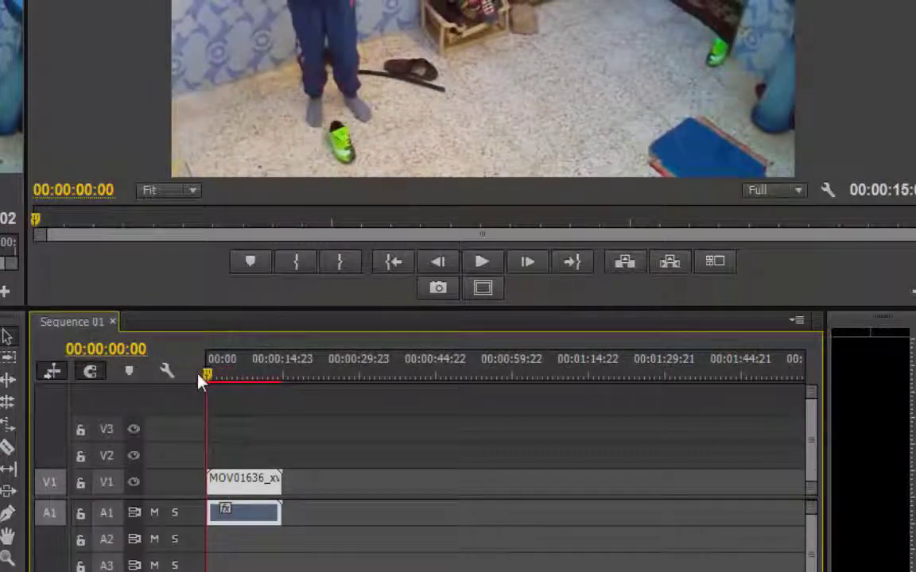
left_click(481, 264)
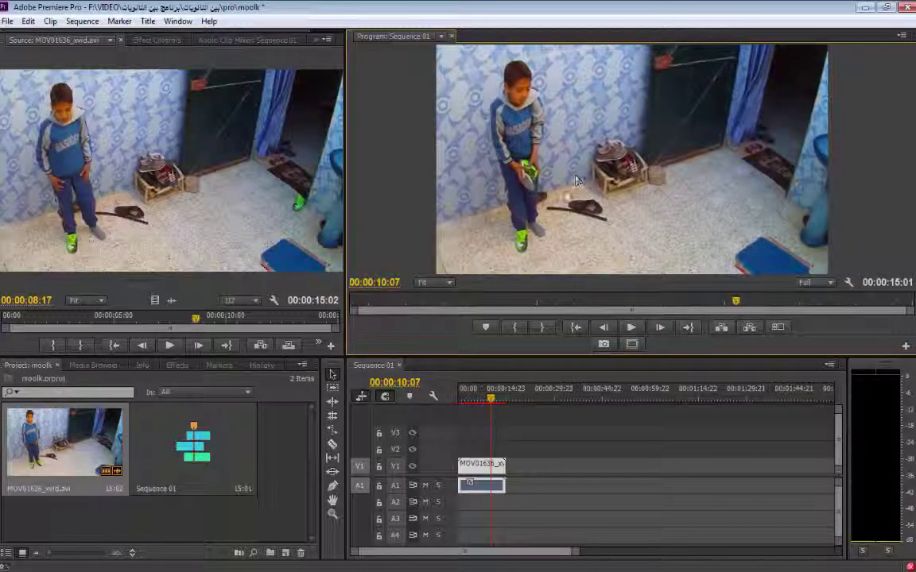
left_click(469, 398)
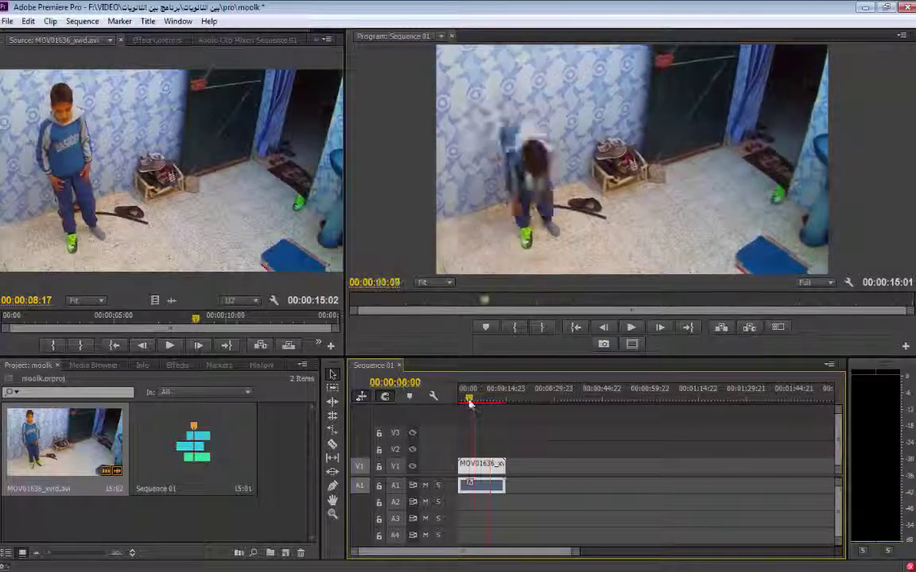
key("space")
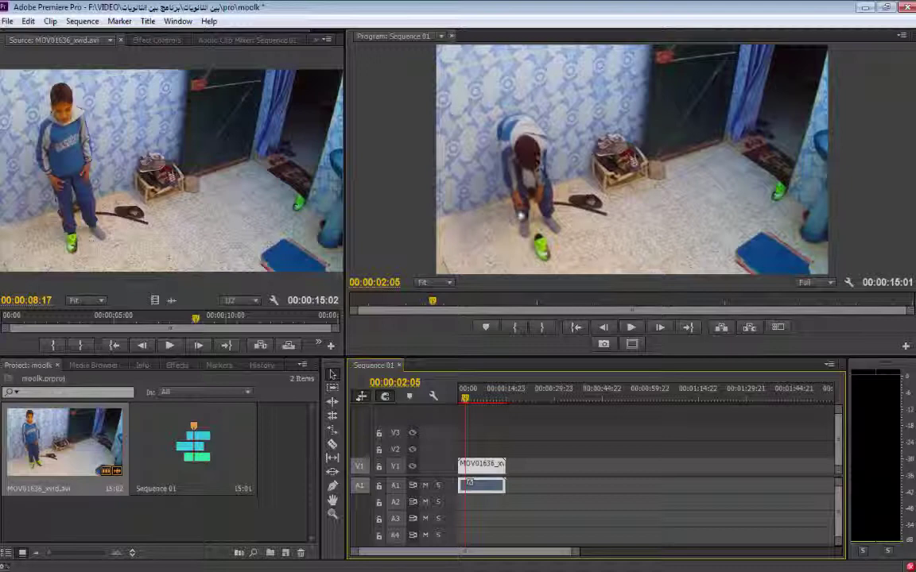